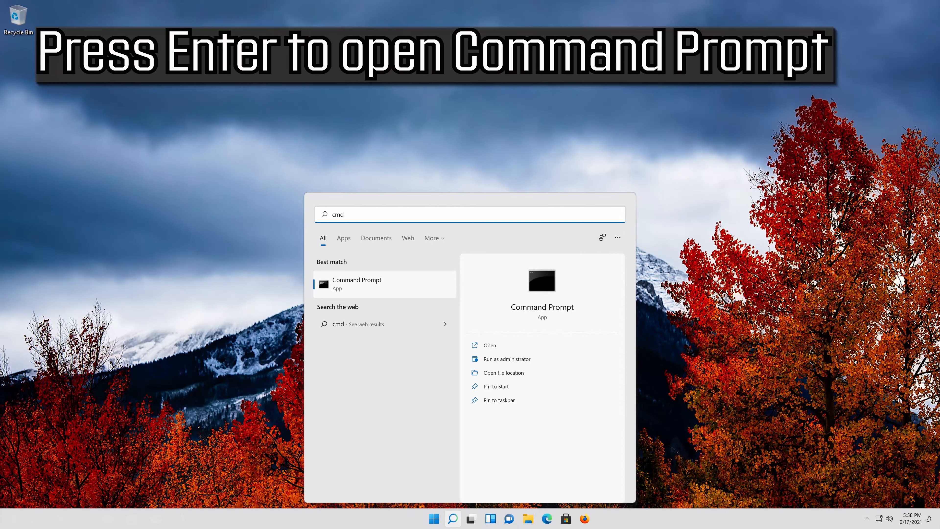
- Open Command Prompt and launch Device Manager from it with the command devmgmt.msc
key("Return")
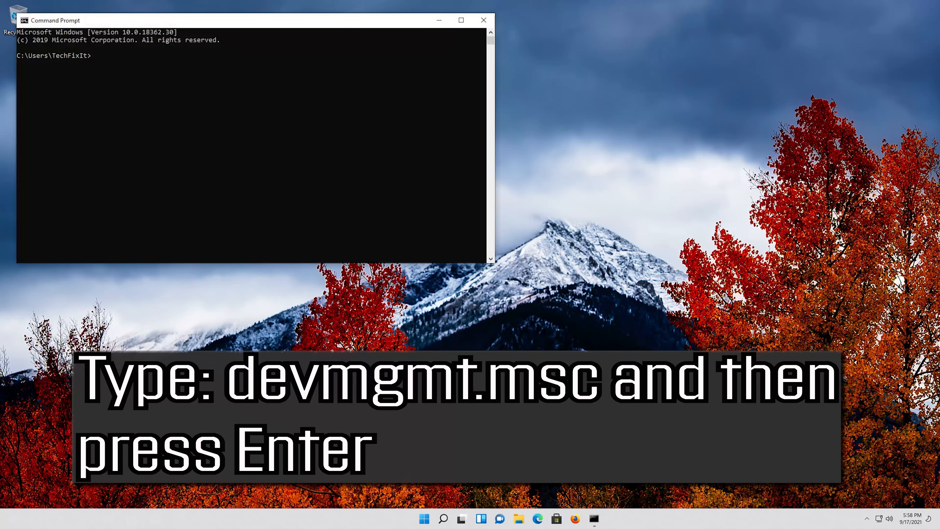
type("devmgmt.msc")
key("Return")
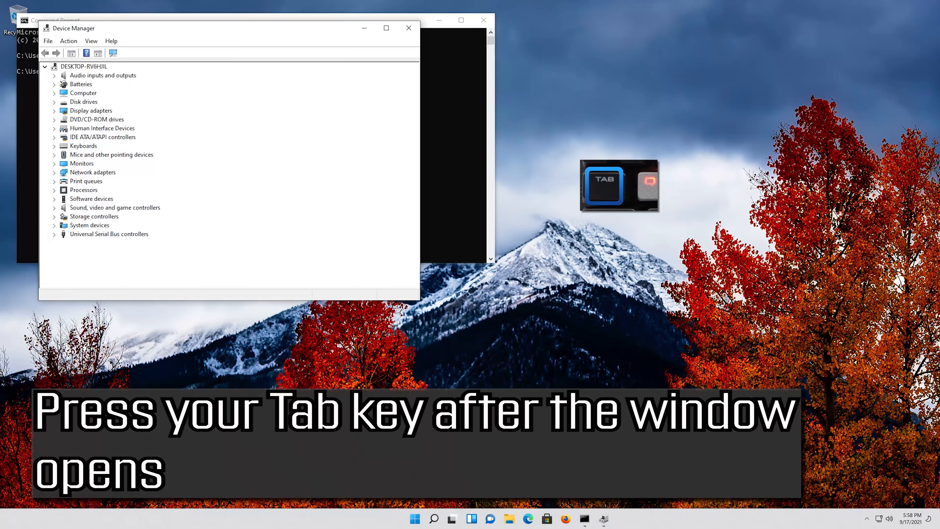
- Expand the Mice and other pointing devices category in the device tree
key("Tab")
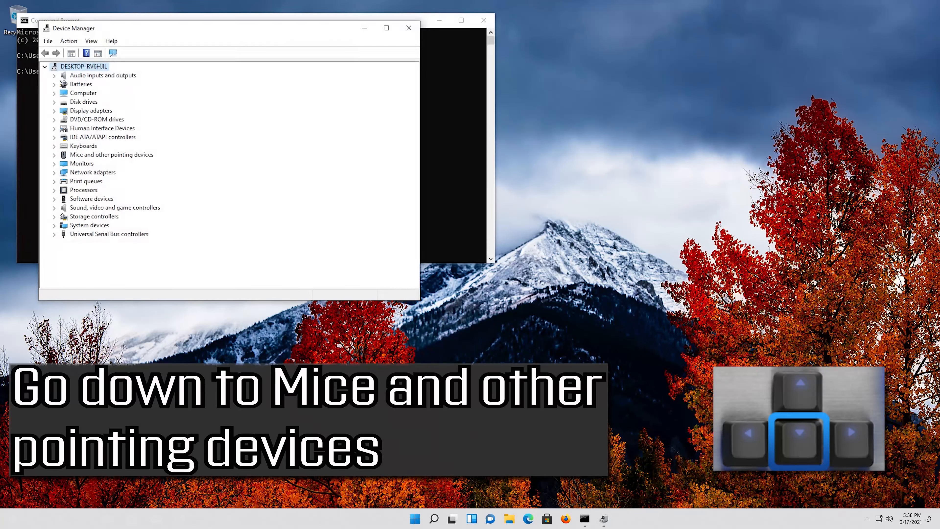
key("Down")
key("Down")
key("Down")
key("Down")
key("Down")
key("Down")
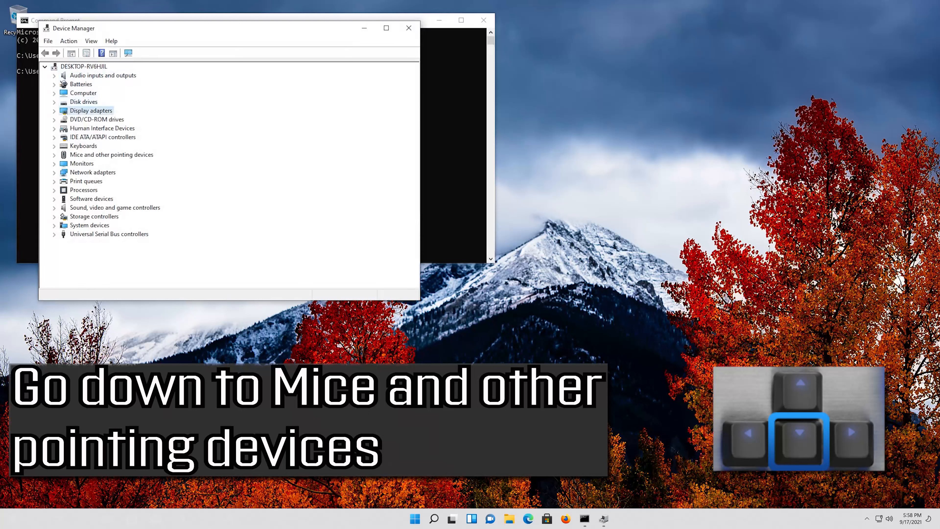
key("Down")
key("Down")
key("Down")
key("Down")
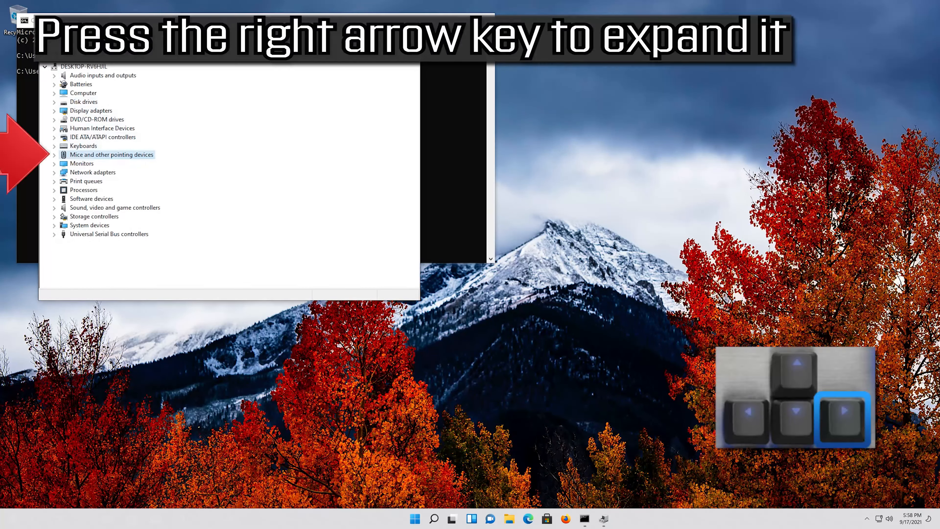
key("Right")
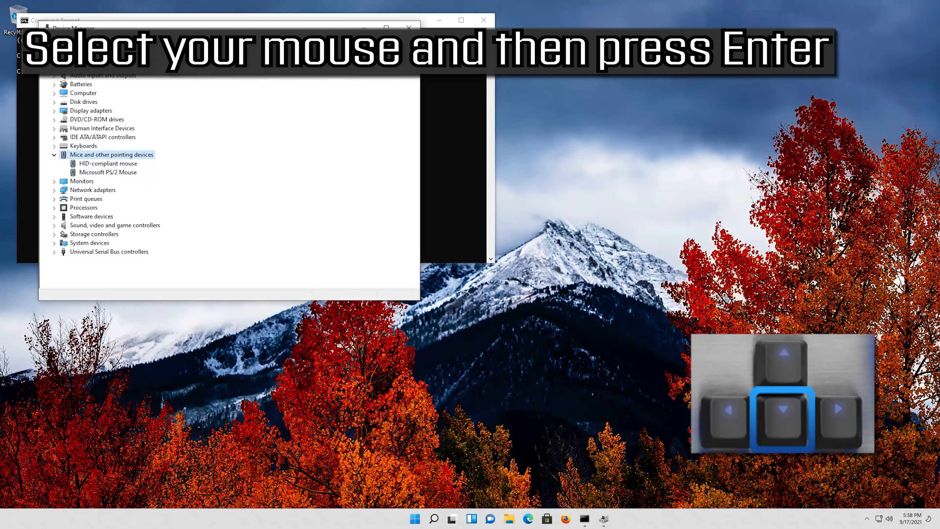
- Open the properties of the Microsoft PS/2 Mouse and show its driver information
key("Down")
key("Down")
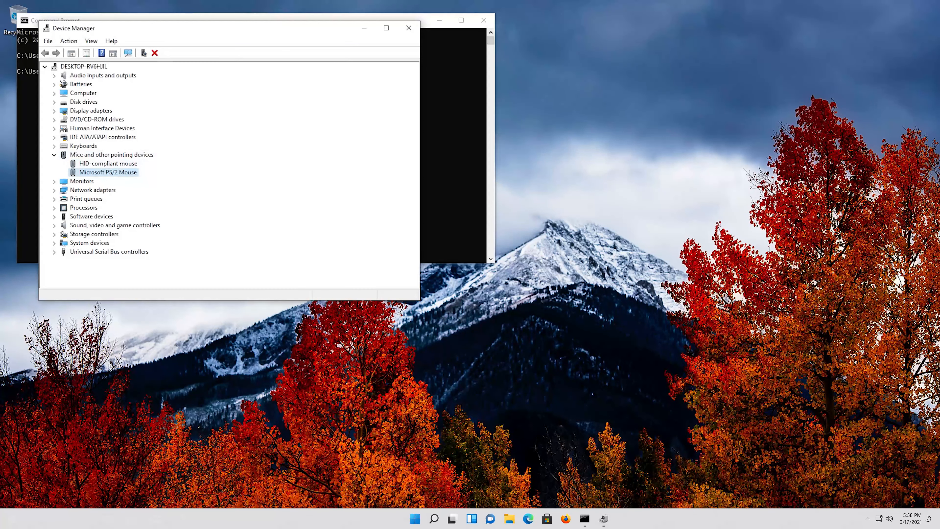
key("Return")
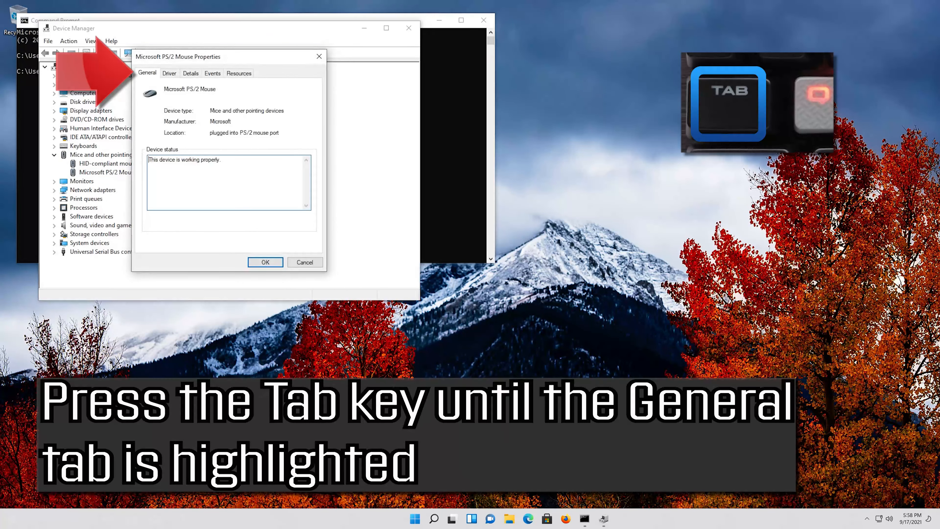
key("Tab")
key("Tab")
key("Tab")
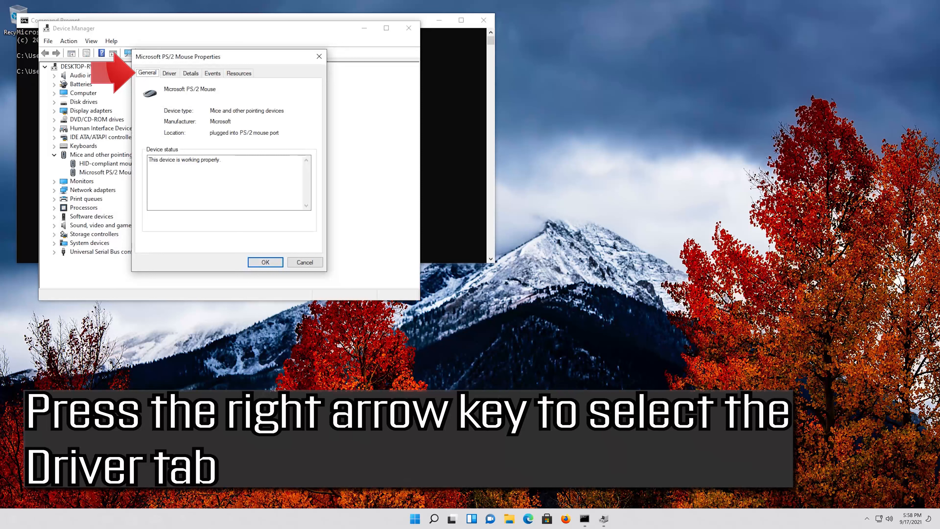
key("Right")
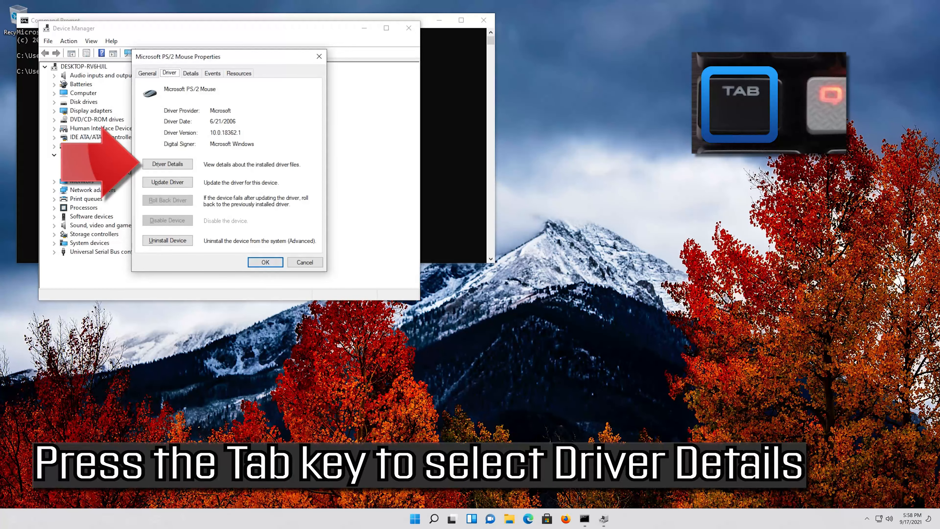
- Update the Microsoft PS/2 Mouse driver by searching automatically for updated driver software
key("Tab")
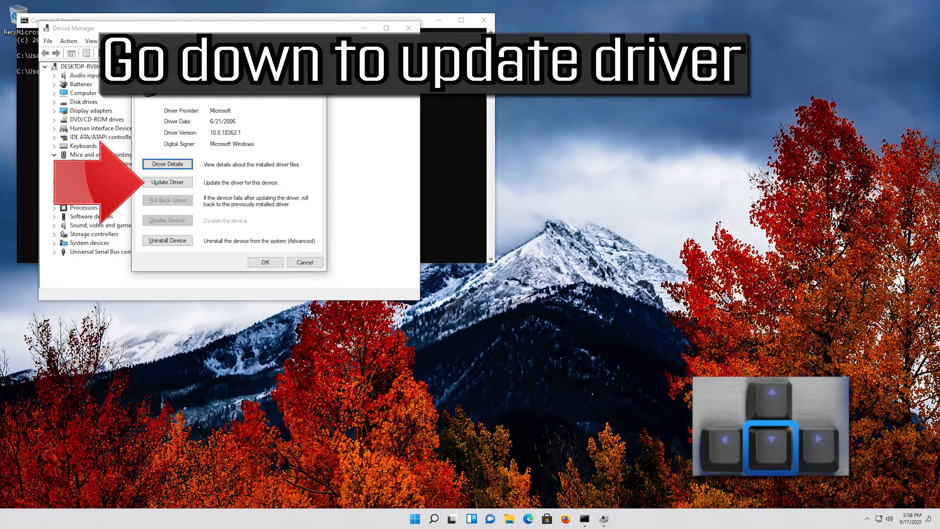
key("Down")
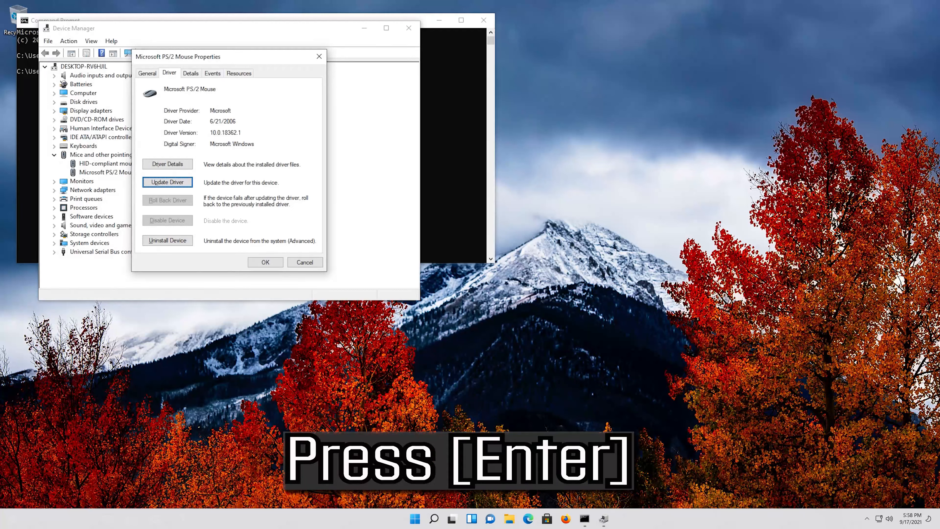
key("Return")
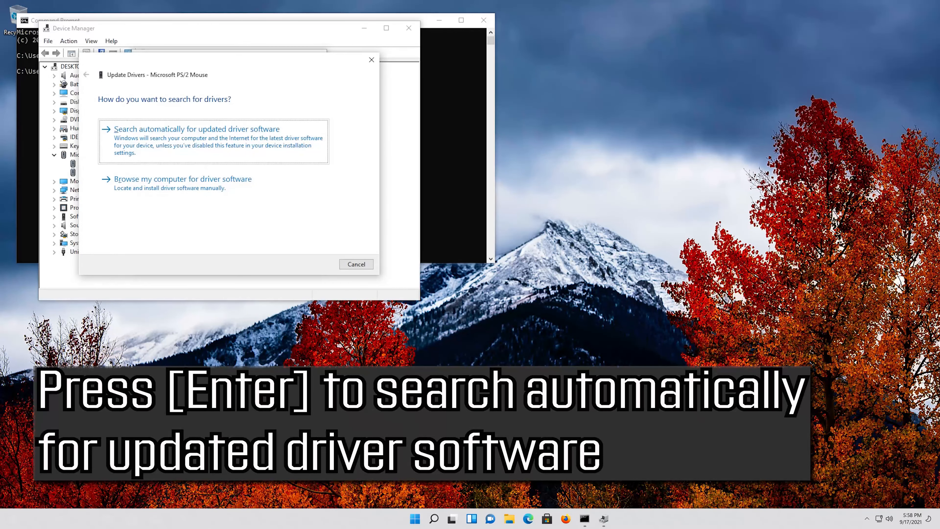
key("Return")
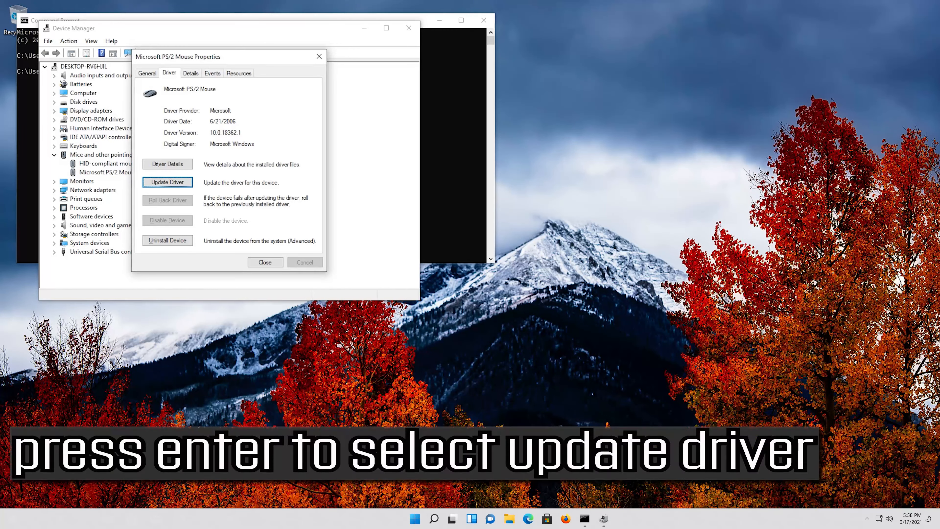
- Start another driver update for the mouse, browsing the computer and choosing to pick from the list of available drivers
key("Return")
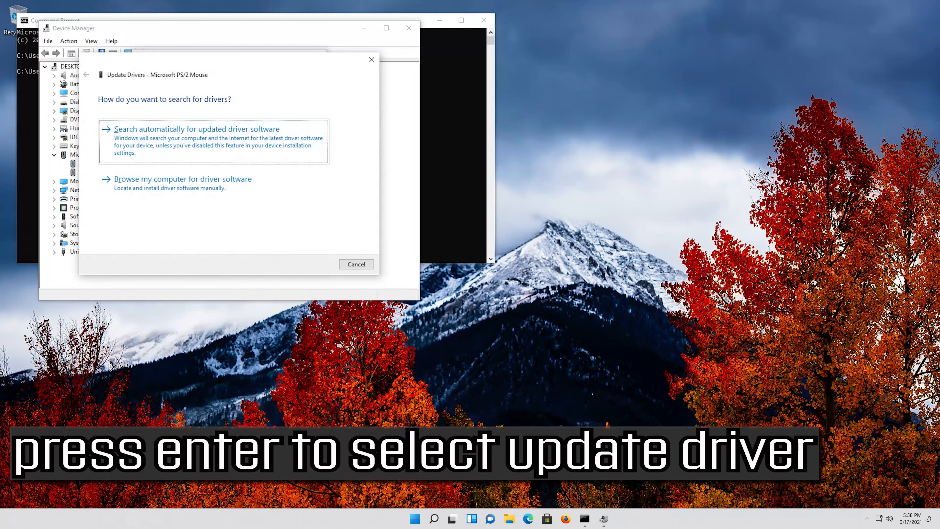
key("Tab")
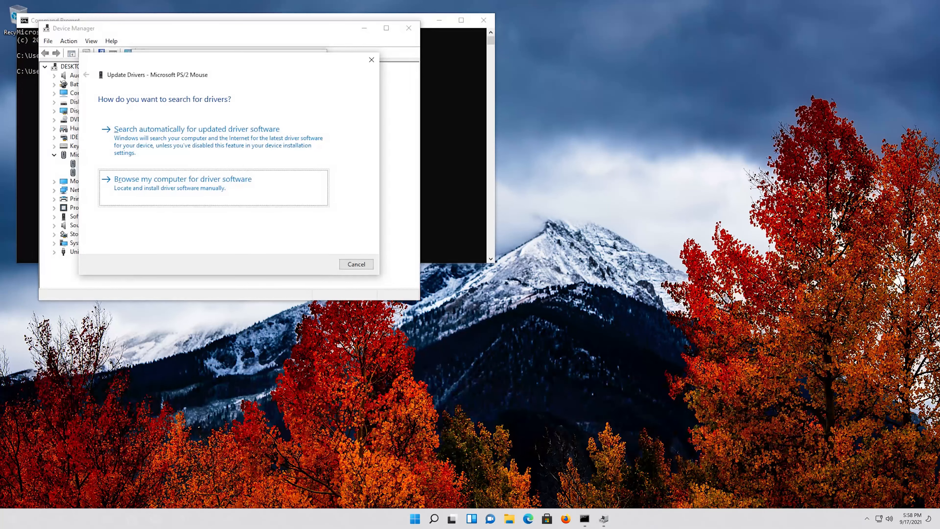
key("Return")
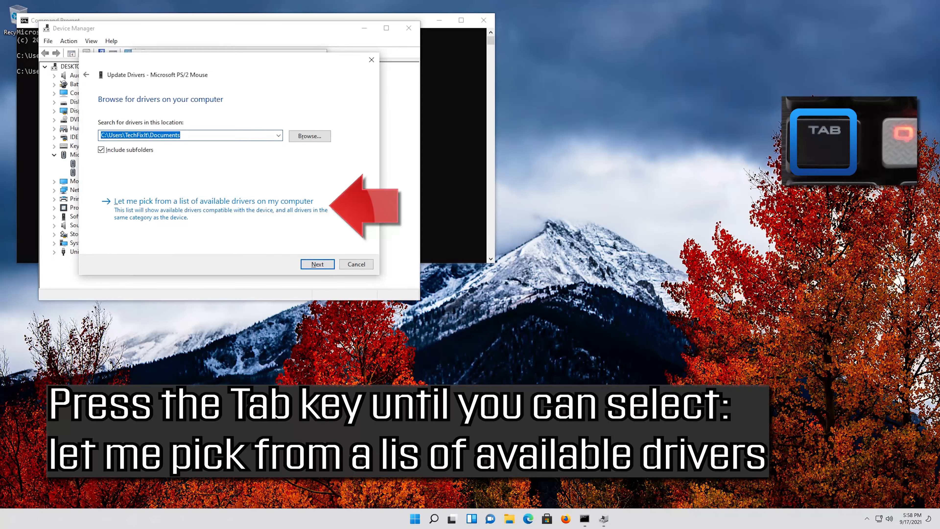
key("Tab")
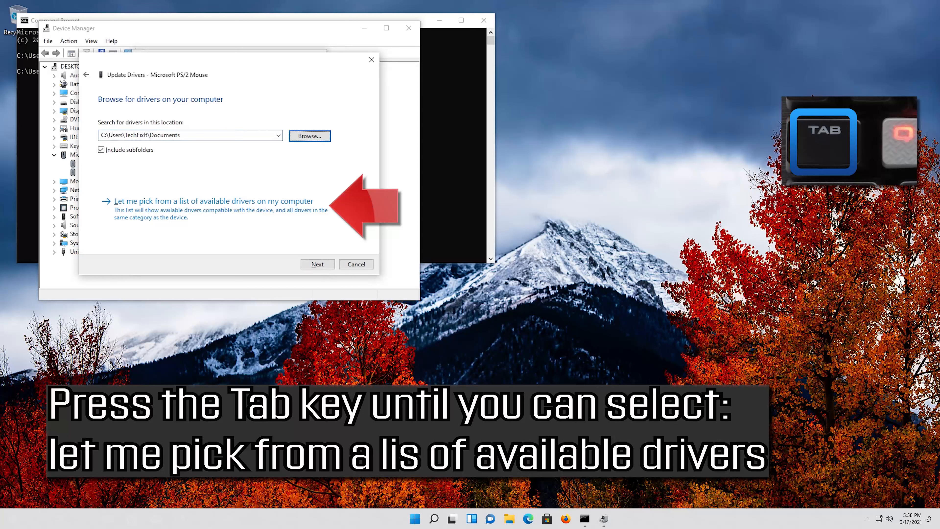
key("Tab")
key("Tab")
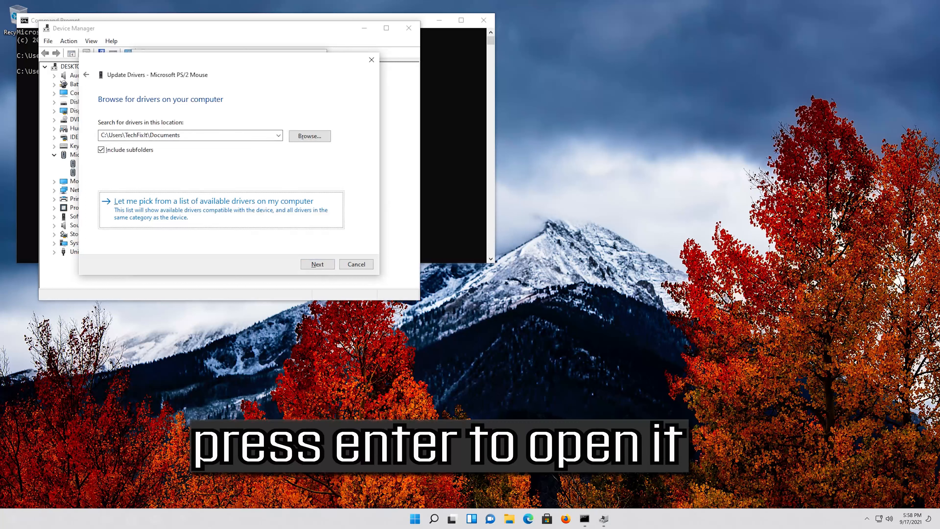
key("Return")
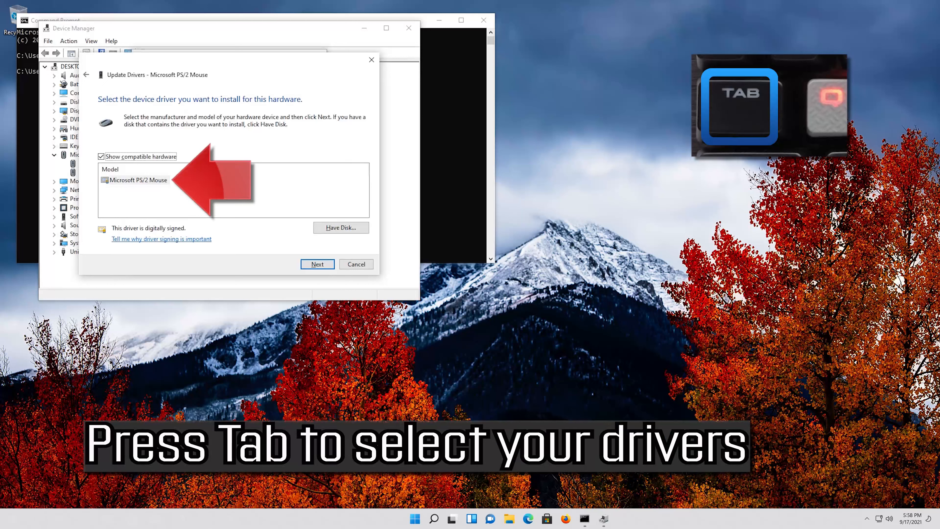
- Select the Microsoft PS/2 Mouse driver in the compatible hardware list and install it
key("Tab")
key("Tab")
key("Tab")
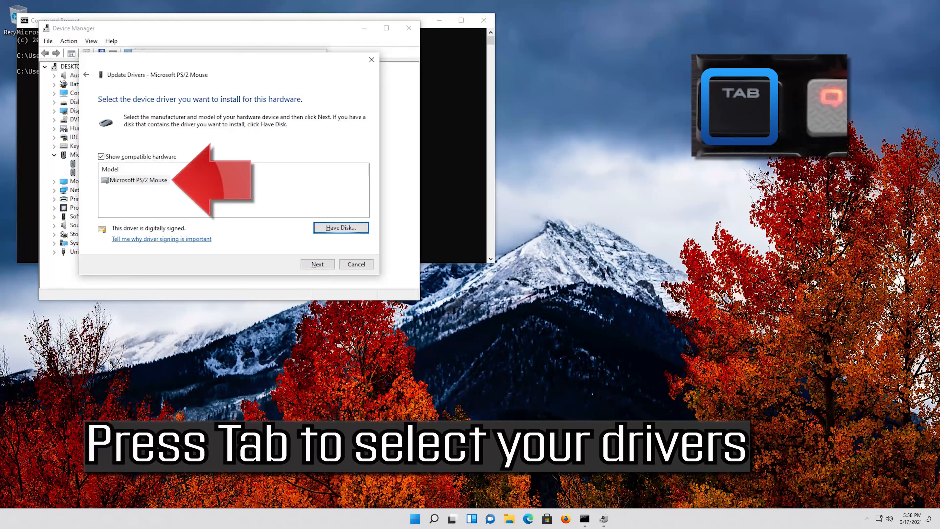
key("Tab")
key("Tab")
key("Tab")
key("Tab")
key("Tab")
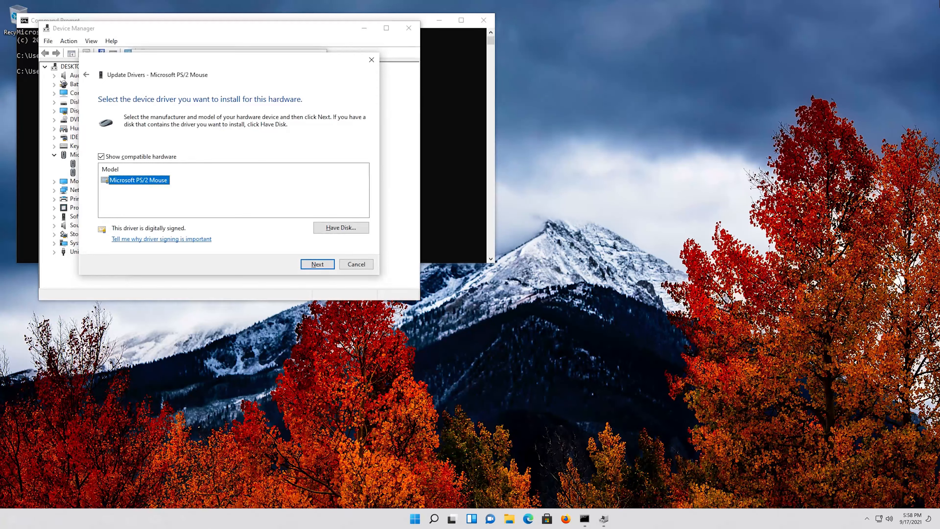
key("Return")
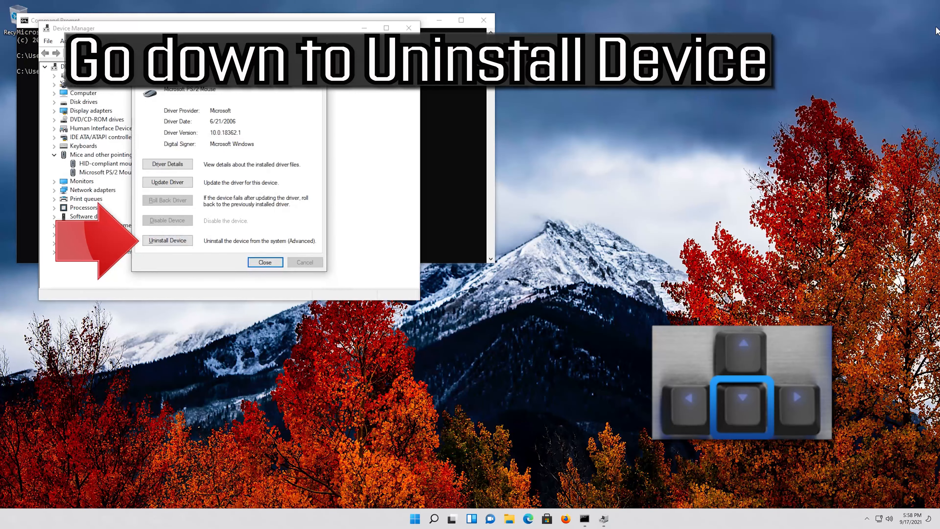
- Uninstall the Microsoft PS/2 Mouse device and restart the computer to finish removing it
key("Down")
key("Down")
key("Down")
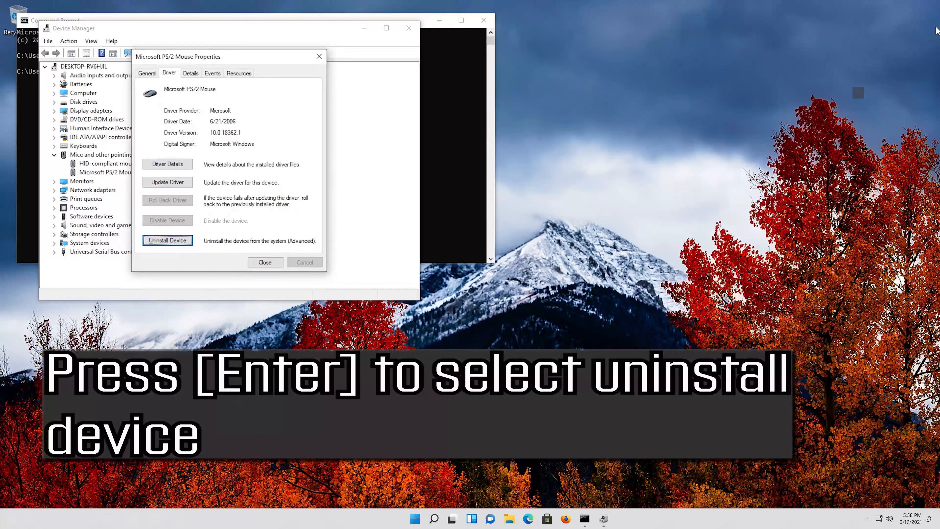
key("Return")
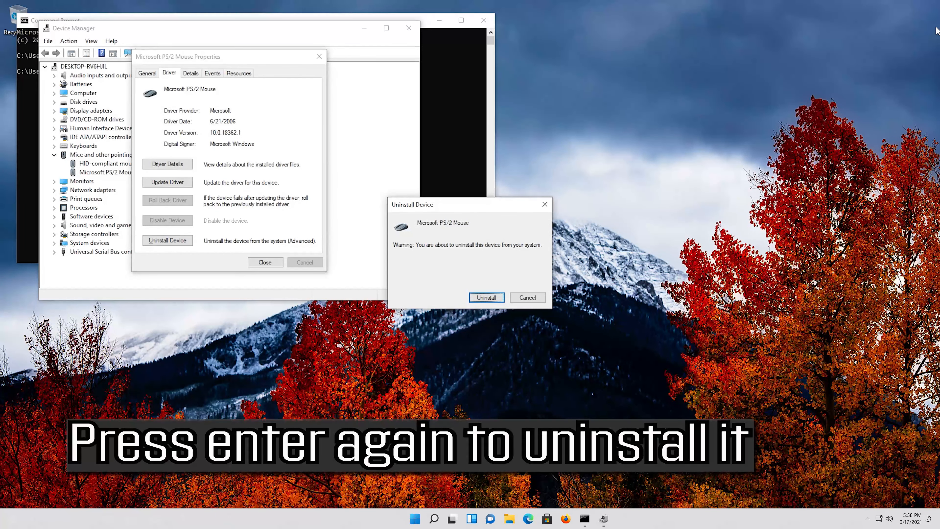
key("Return")
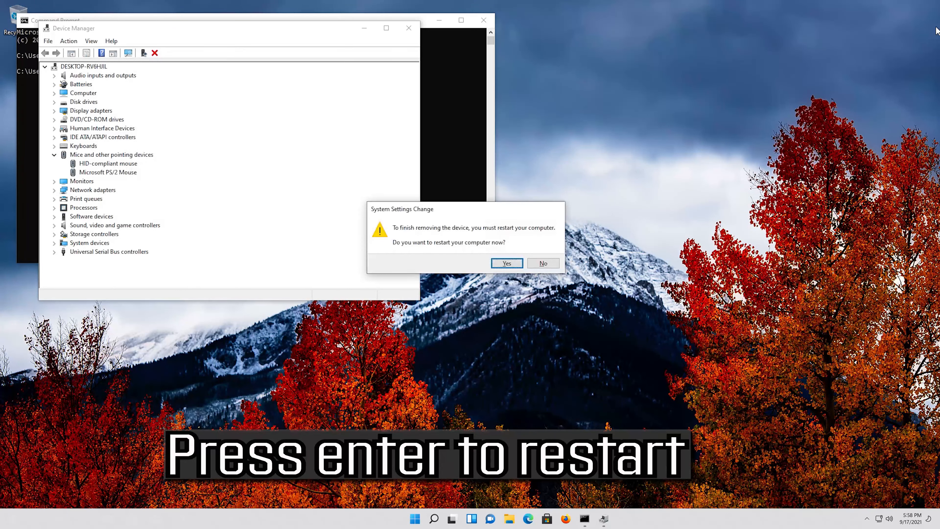
key("Return")
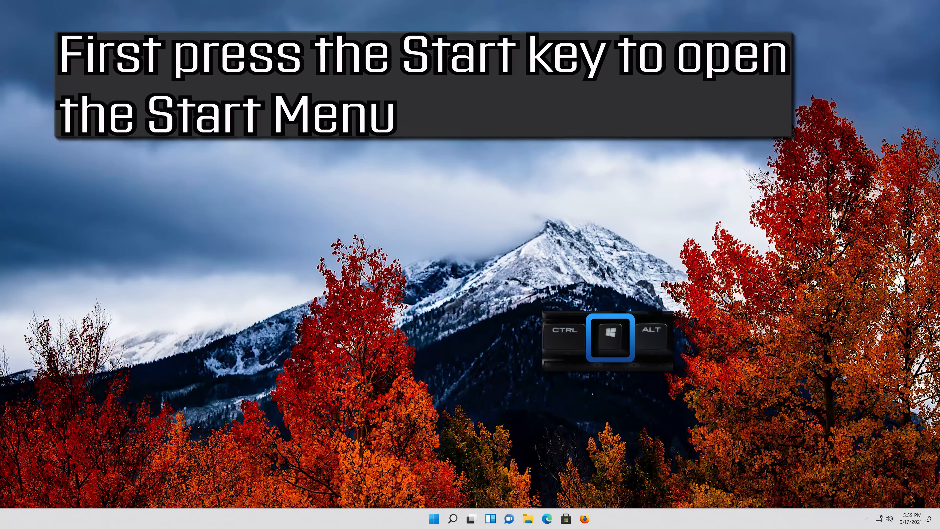
- Search for regedit to open Registry Editor and allow it to make changes to the device
key("super")
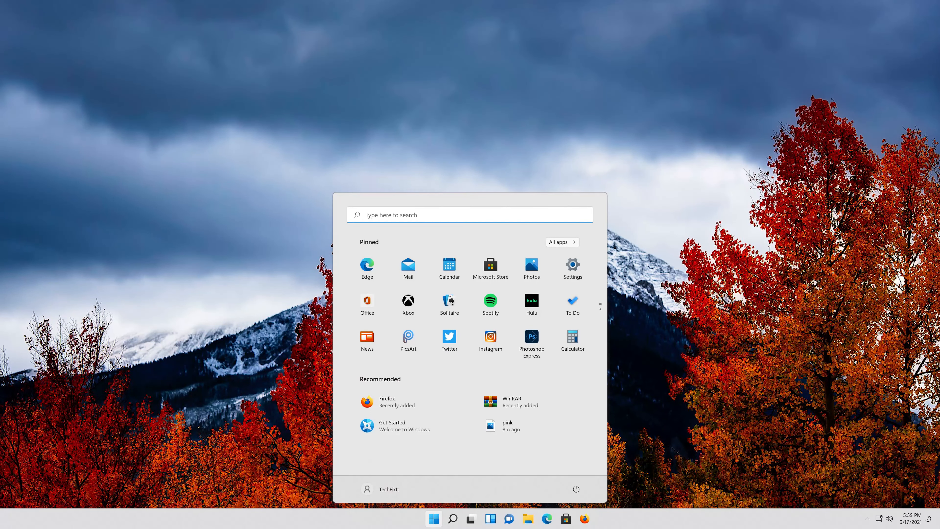
type("regedit")
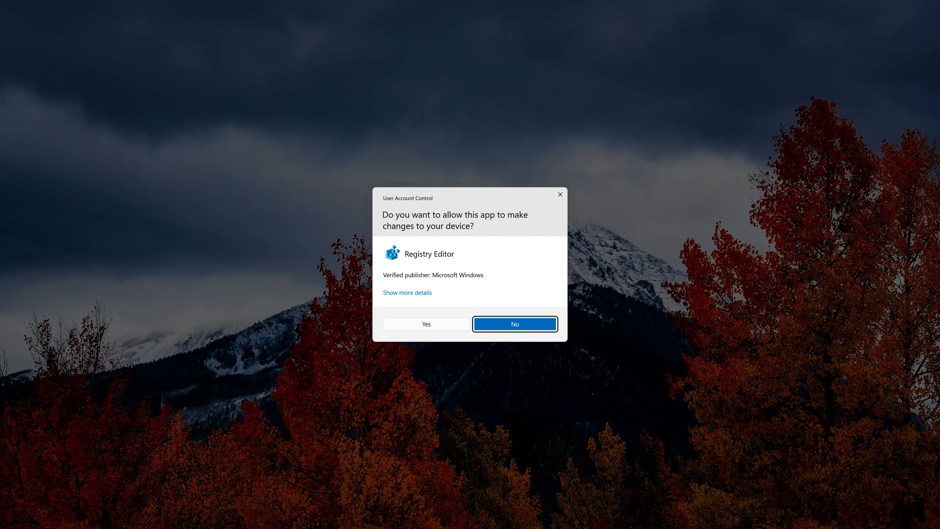
key("Left")
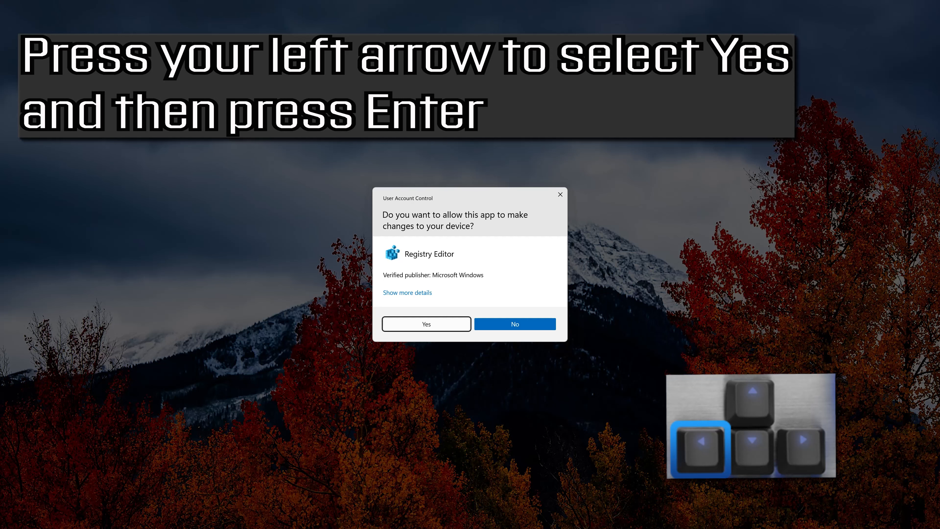
key("Return")
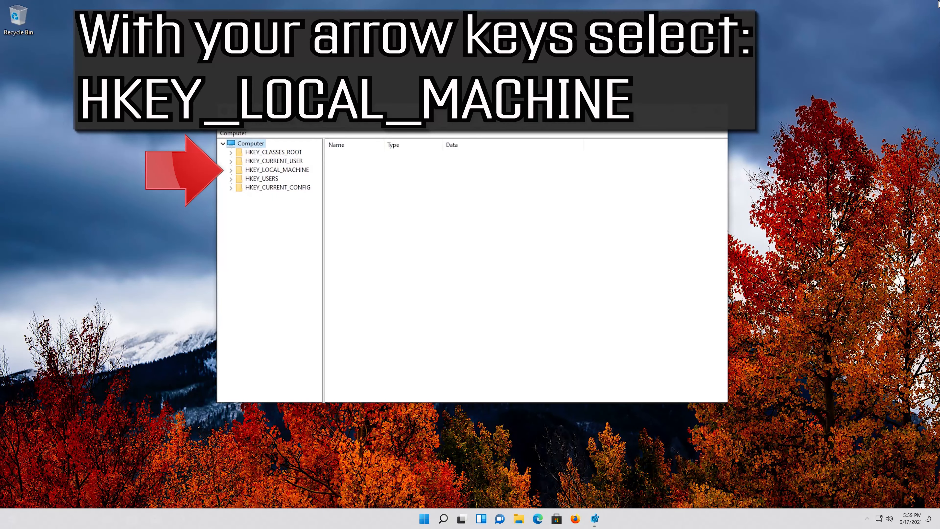
- Select the HKEY_LOCAL_MACHINE key in the registry tree and expand it
key("Down")
key("Down")
key("Down")
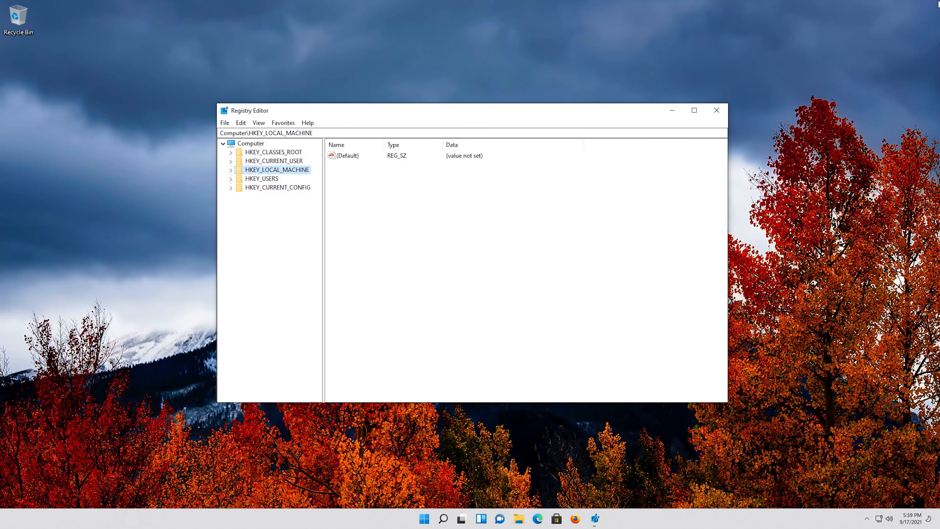
key("Right")
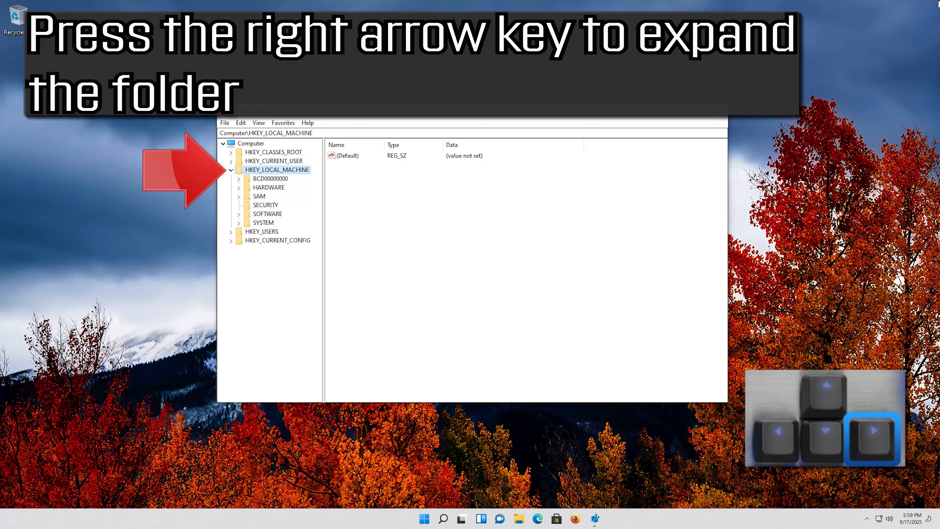
- Select the SOFTWARE key under HKEY_LOCAL_MACHINE and expand it
key("Down")
key("Down")
key("Down")
key("Down")
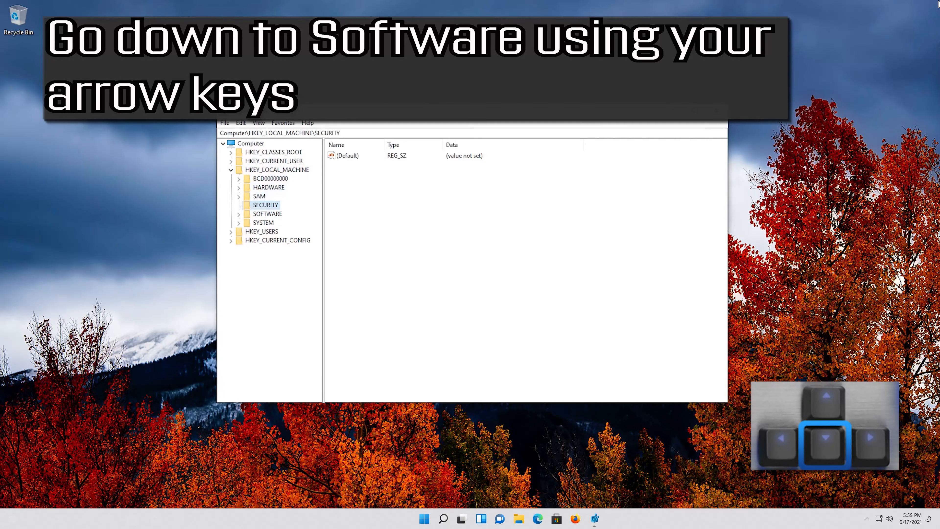
key("Down")
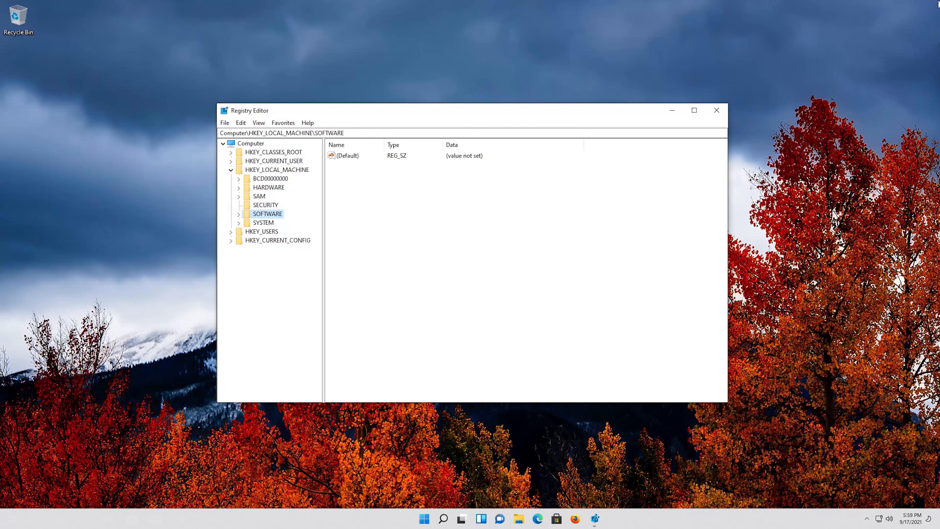
key("Right")
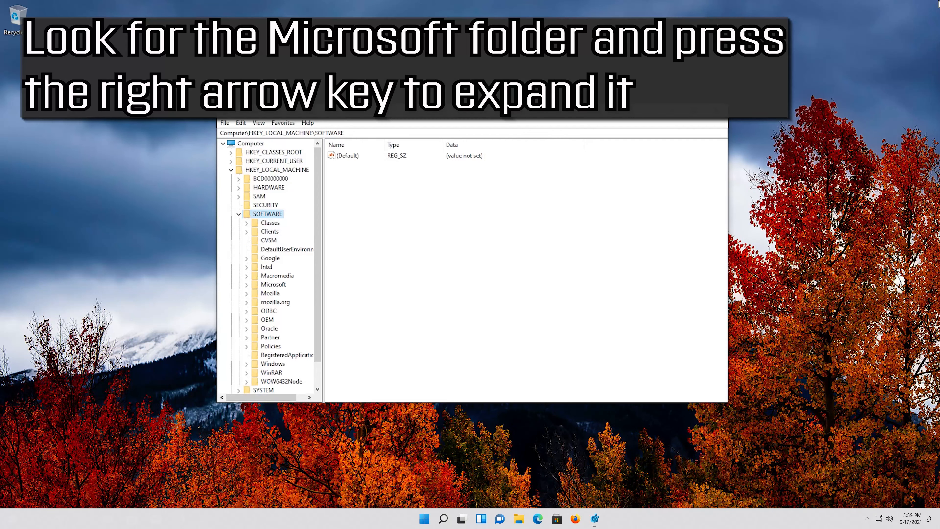
- Select the Microsoft key under SOFTWARE and expand it
key("Down")
key("Down")
key("Down")
key("Down")
key("Down")
key("Down")
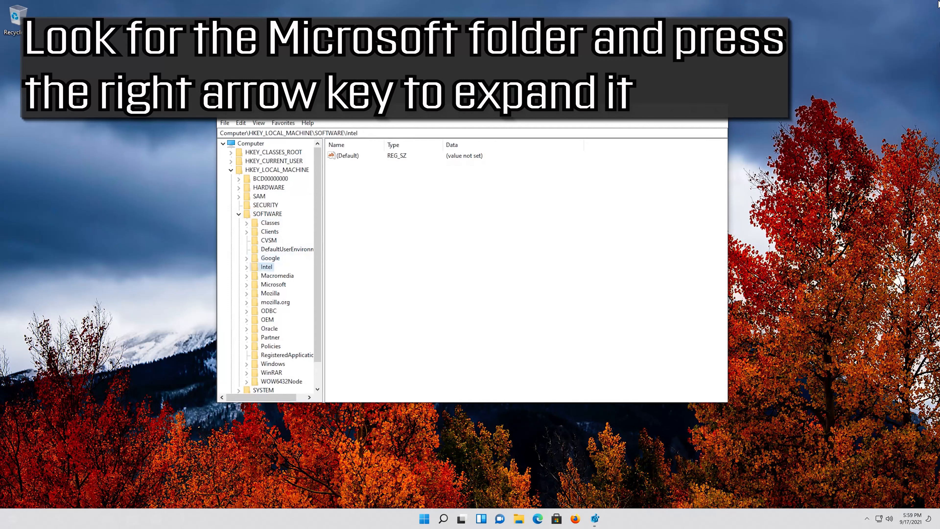
key("Down")
key("Down")
key("Right")
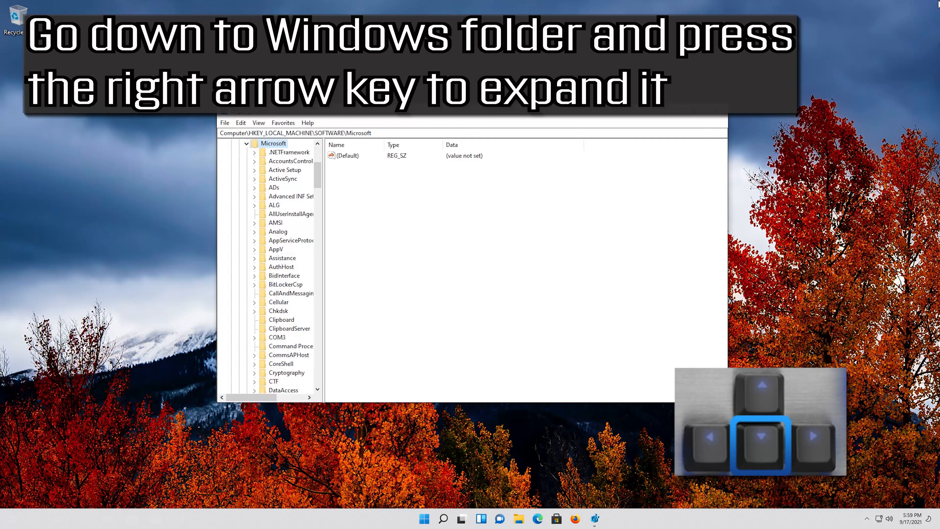
- Select the Windows key among the subkeys of Microsoft and expand it
key("Down")
key("Down")
key("Down")
key("Down")
key("Down")
key("Down")
key("Down")
key("Down")
key("Down")
key("Down")
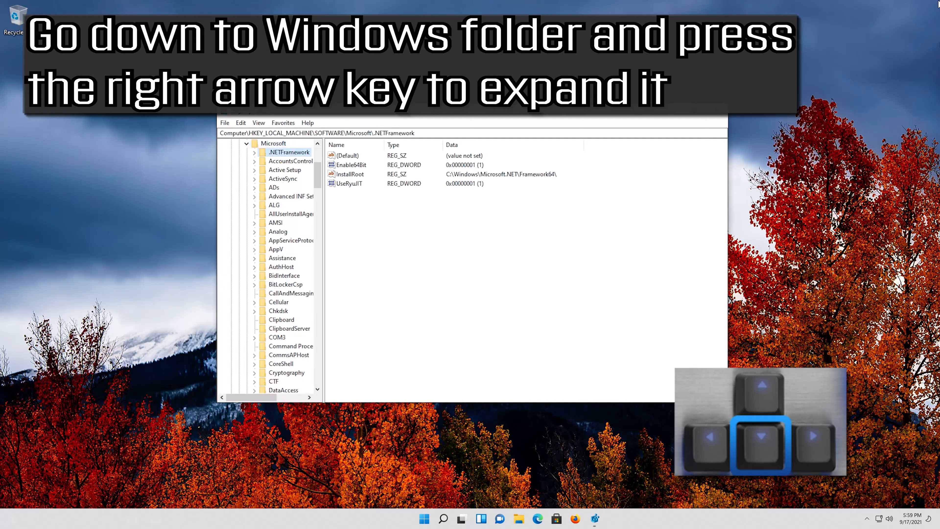
key("Down")
key("Down")
key("Down")
key("Down")
key("Down")
key("Down")
key("Down")
key("Down")
key("Down")
key("Down")
key("Down")
key("Down")
key("Down")
key("Down")
key("Down")
key("Down")
key("Down")
key("Down")
key("Down")
key("Down")
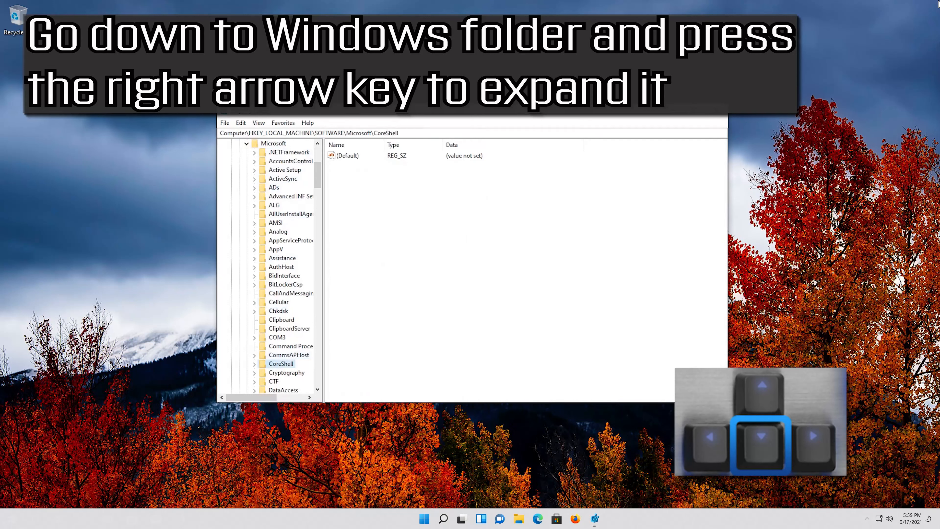
key("Down")
key("Down")
key("Down")
key("Down")
key("Down")
key("Down")
key("Down")
key("Down")
key("Down")
key("Down")
key("Down")
key("Down")
key("Down")
key("Down")
key("Down")
key("Down")
key("Down")
key("Down")
key("Down")
key("Down")
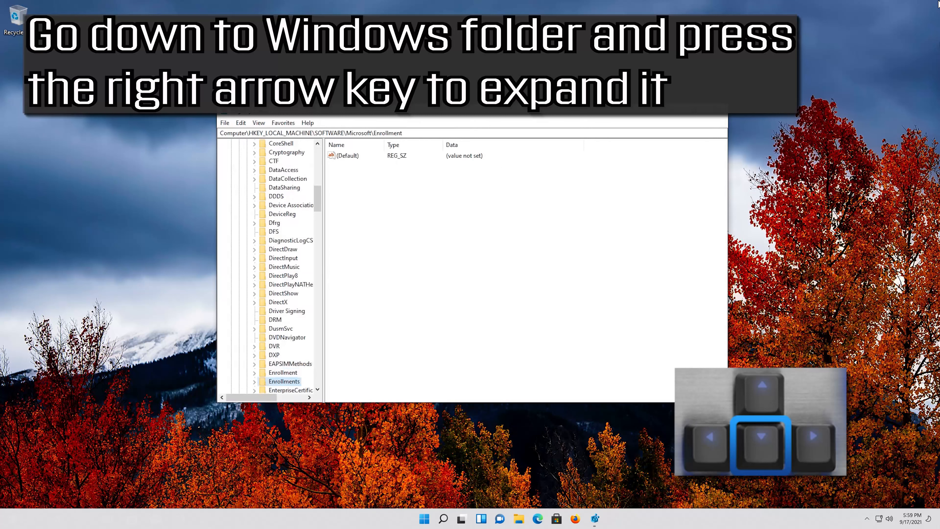
key("Down")
key("Down")
key("Down")
key("Down")
key("Down")
key("Down")
key("Down")
key("Down")
key("Down")
key("Down")
key("Down")
key("Down")
key("Down")
key("Down")
key("Down")
key("Down")
key("Down")
key("Down")
key("Down")
key("Down")
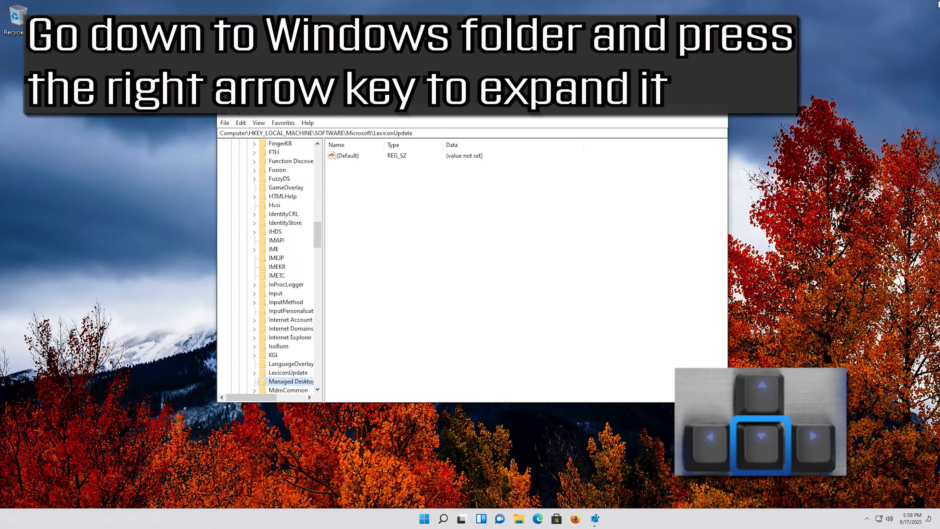
key("Down")
key("Down")
key("Down")
key("Down")
key("Down")
key("Down")
key("Down")
key("Down")
key("Down")
key("Down")
key("Down")
key("Down")
key("Down")
key("Down")
key("Down")
key("Down")
key("Down")
key("Down")
key("Down")
key("Down")
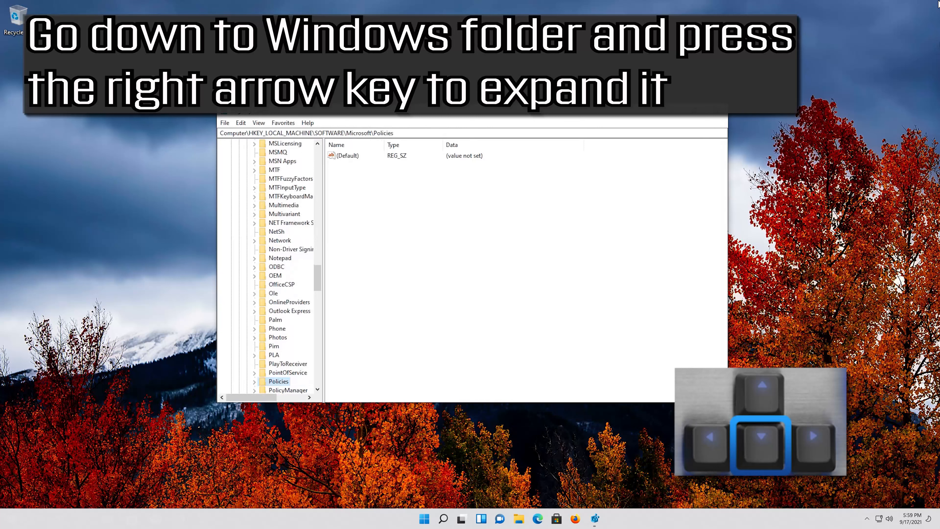
key("Down")
key("Down")
key("Down")
key("Down")
key("Down")
key("Down")
key("Down")
key("Down")
key("Down")
key("Down")
key("Down")
key("Down")
key("Down")
key("Down")
key("Down")
key("Down")
key("Down")
key("Down")
key("Down")
key("Down")
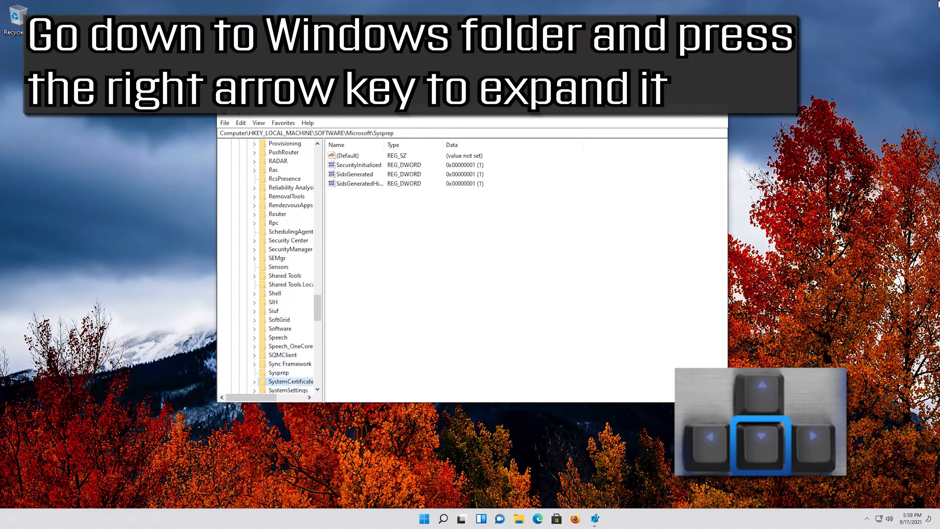
key("Down")
key("Down")
key("Down")
key("Down")
key("Down")
key("Down")
key("Down")
key("Down")
key("Down")
key("Down")
key("Down")
key("Down")
key("Down")
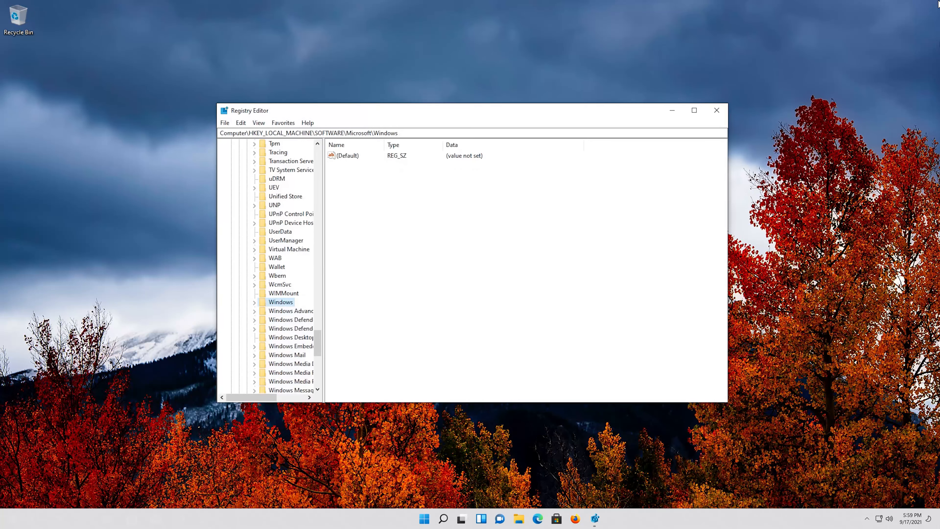
key("Right")
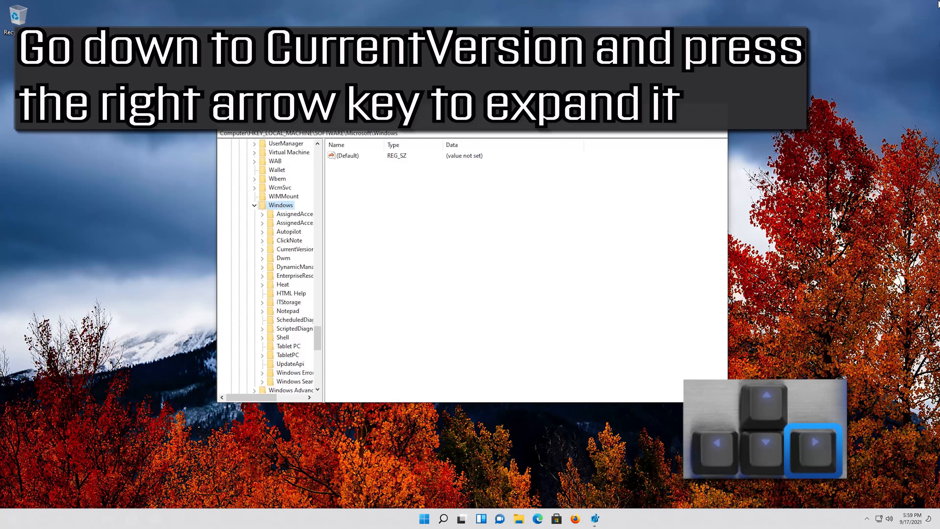
- Select the CurrentVersion key under Windows and expand it
key("Down")
key("Down")
key("Down")
key("Down")
key("Down")
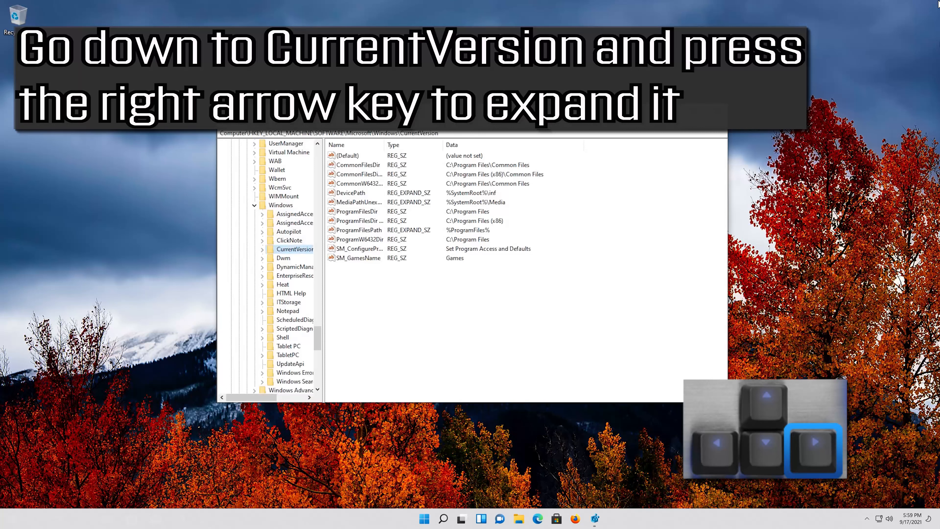
key("Right")
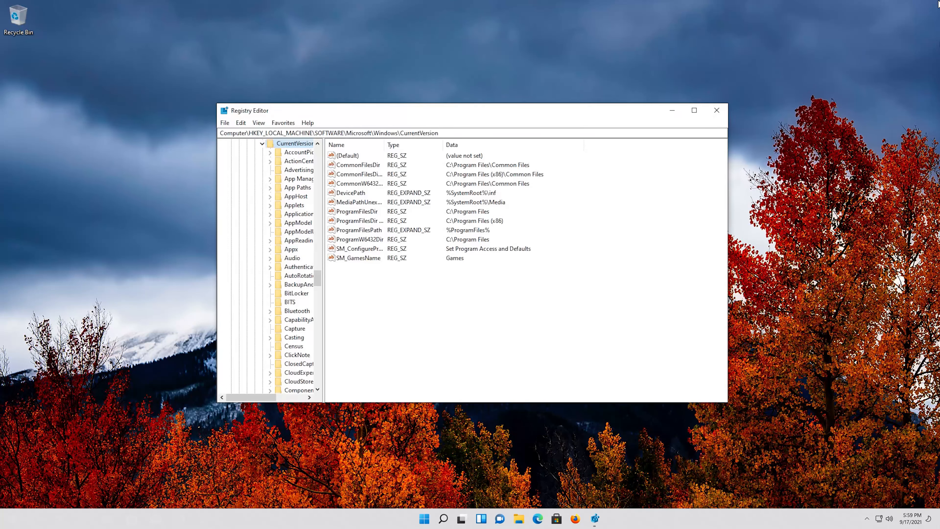
- Select the Policies key among the subkeys of CurrentVersion and expand it
key("Down")
key("Down")
key("Down")
key("Down")
key("Down")
key("Down")
key("Down")
key("Down")
key("Down")
key("Down")
key("Down")
key("Down")
key("Down")
key("Down")
key("Down")
key("Down")
key("Down")
key("Down")
key("Down")
key("Down")
key("Down")
key("Down")
key("Down")
key("Down")
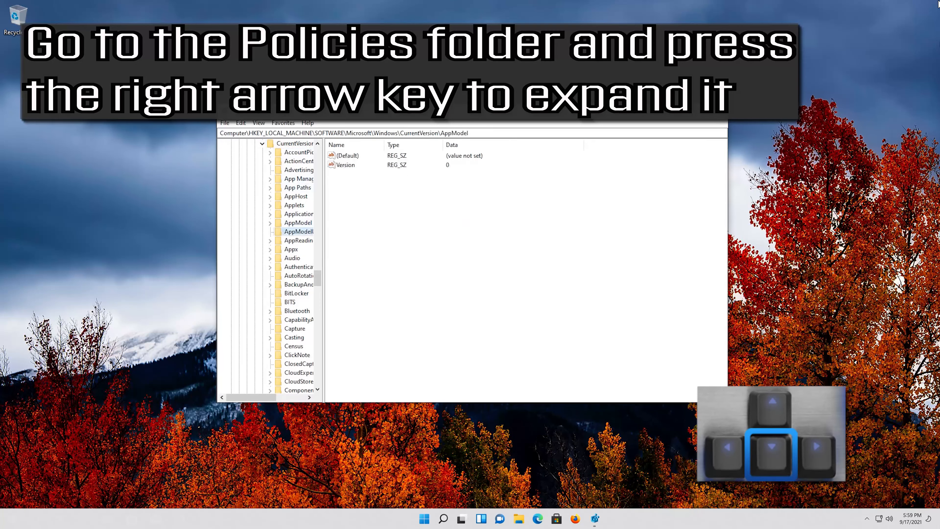
key("Down")
key("Down")
key("Down")
key("Down")
key("Down")
key("Down")
key("Down")
key("Down")
key("Down")
key("Down")
key("Down")
key("Down")
key("Down")
key("Down")
key("Down")
key("Down")
key("Down")
key("Down")
key("Down")
key("Down")
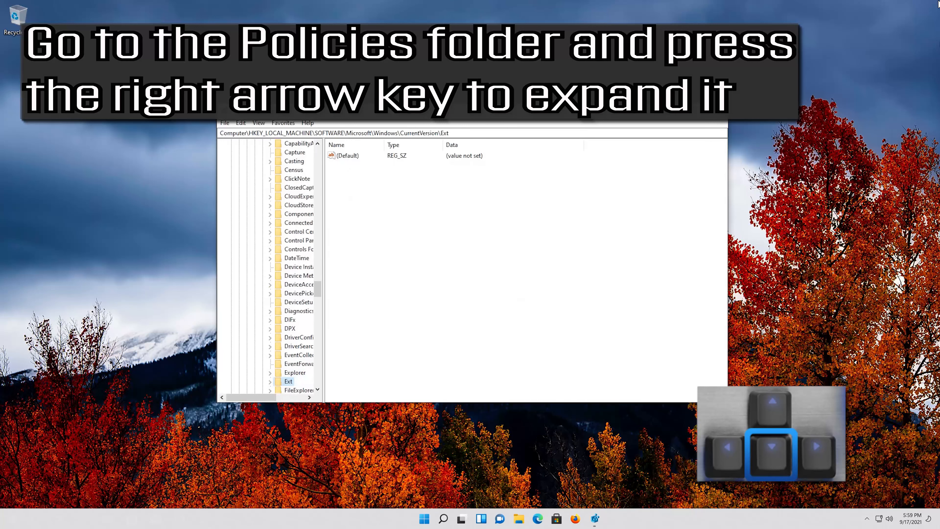
key("Down")
key("Down")
key("Down")
key("Down")
key("Down")
key("Down")
key("Down")
key("Down")
key("Down")
key("Down")
key("Down")
key("Down")
key("Down")
key("Down")
key("Down")
key("Down")
key("Down")
key("Down")
key("Down")
key("Down")
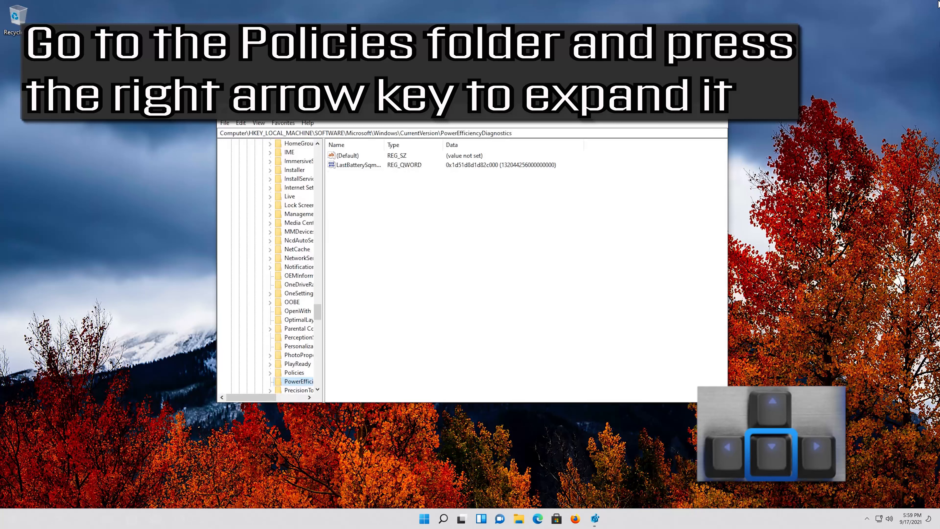
key("Down")
key("Up")
key("Up")
key("Down")
key("Down")
key("Down")
key("Down")
key("Down")
key("Down")
key("Down")
key("Down")
key("Down")
key("Down")
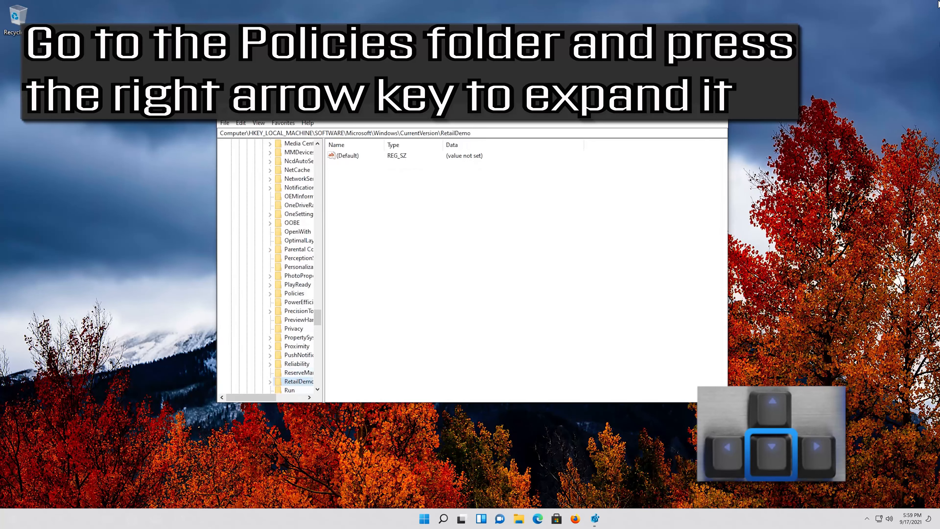
key("Up")
key("Up")
key("Up")
key("Up")
key("Up")
key("Up")
key("Up")
key("Up")
key("Up")
key("Up")
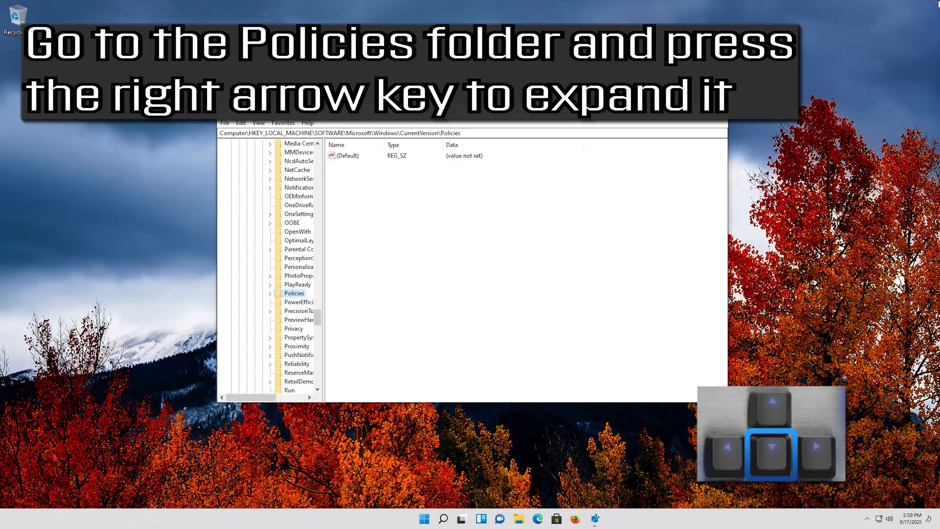
key("Right")
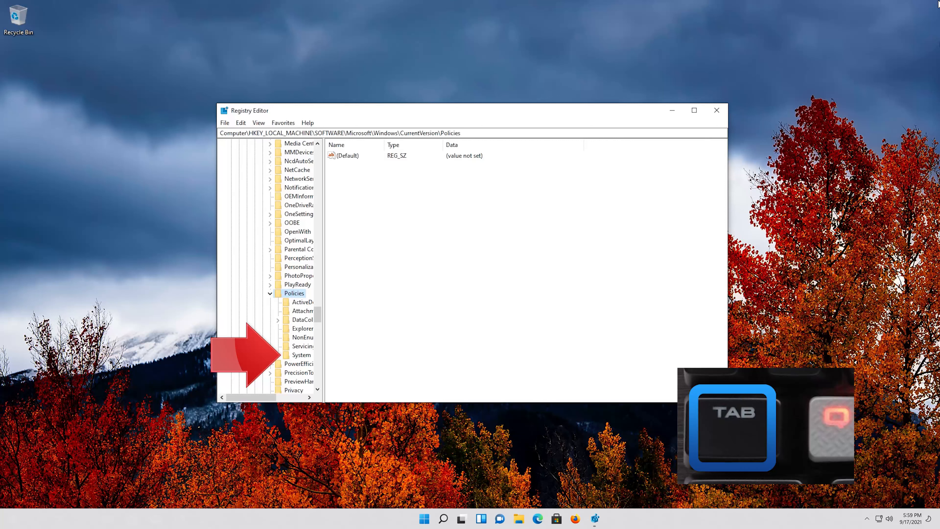
- Select the System key under Policies and move the focus to its list of values
key("Down")
key("Down")
key("Down")
key("Down")
key("Down")
key("Down")
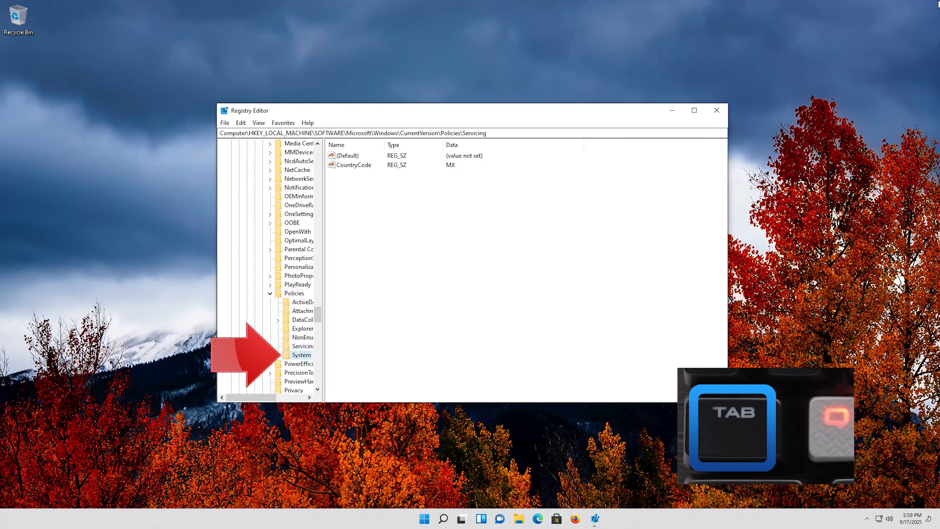
key("Down")
key("Tab")
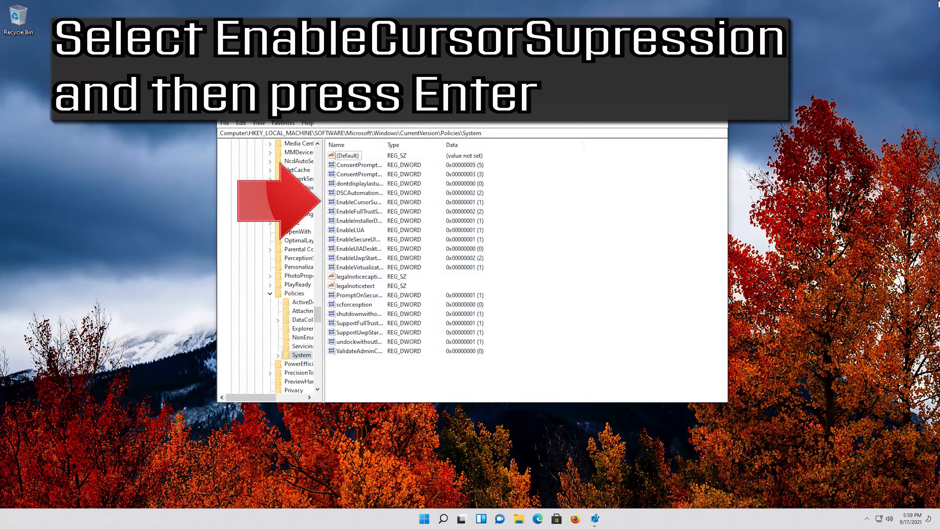
- Set the value data of the EnableCursorSuppression DWORD in the System key to 0
key("Down")
key("Down")
key("Down")
key("Down")
key("Down")
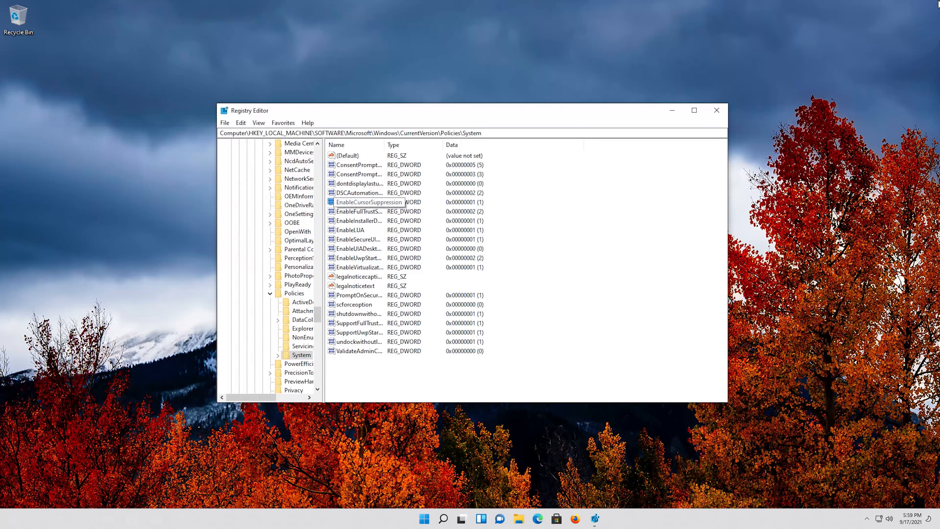
key("Return")
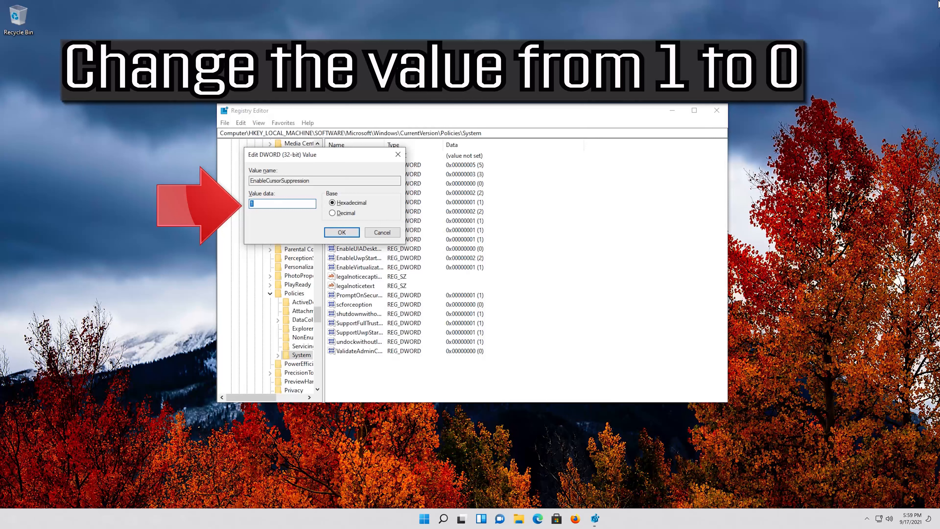
type("0")
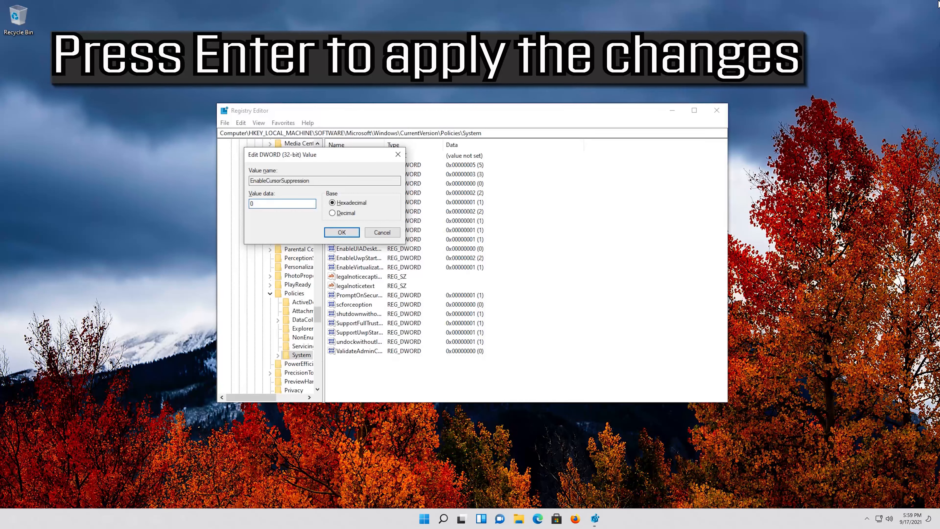
key("Return")
- Restart the computer through the power options of the Windows security screen
key("ctrl+alt+Delete")
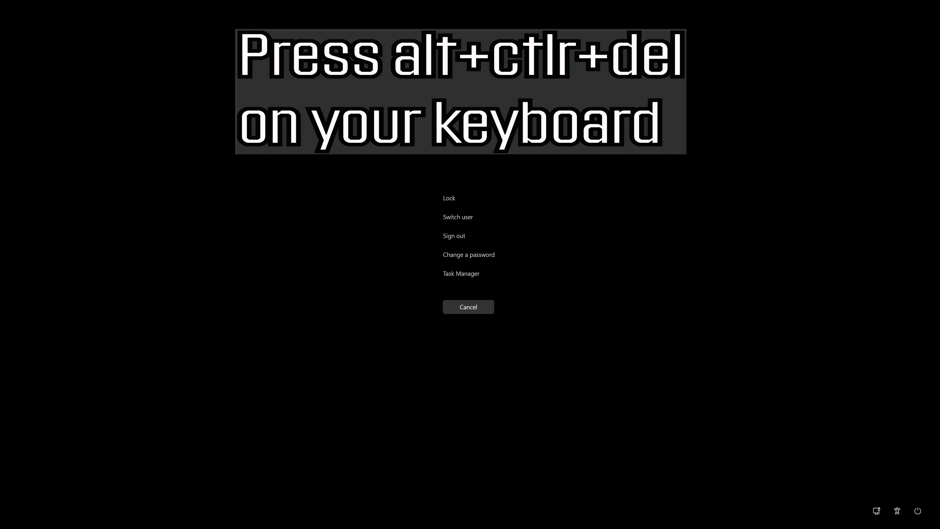
key("Tab")
key("Tab")
key("Tab")
key("Tab")
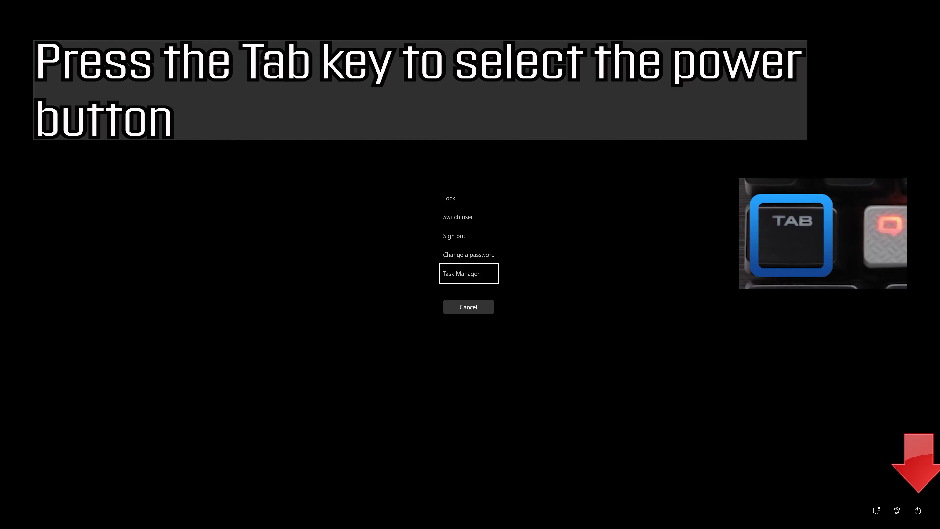
key("Tab")
key("Tab")
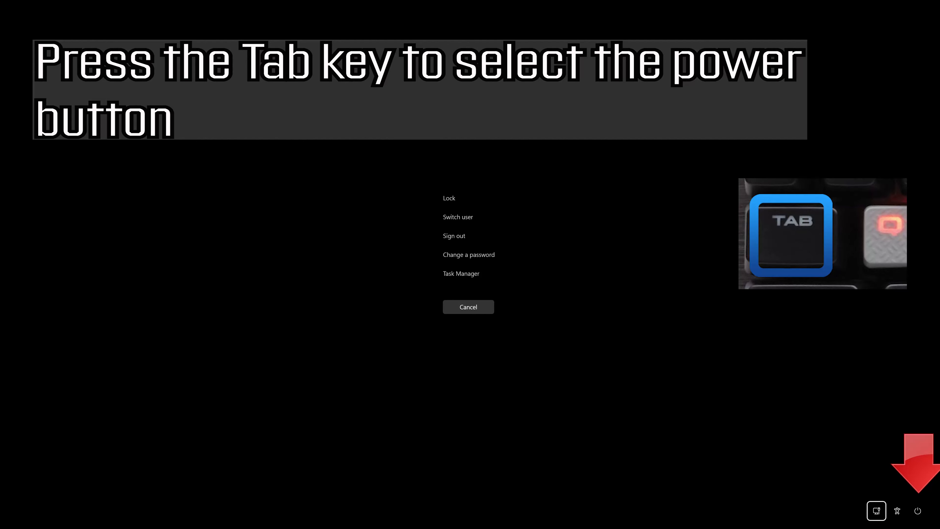
key("Tab")
key("Tab")
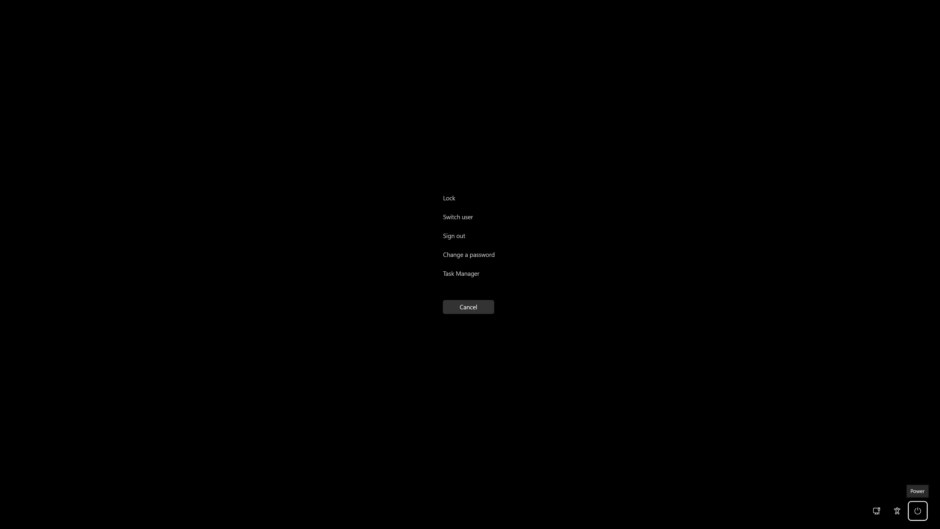
key("Return")
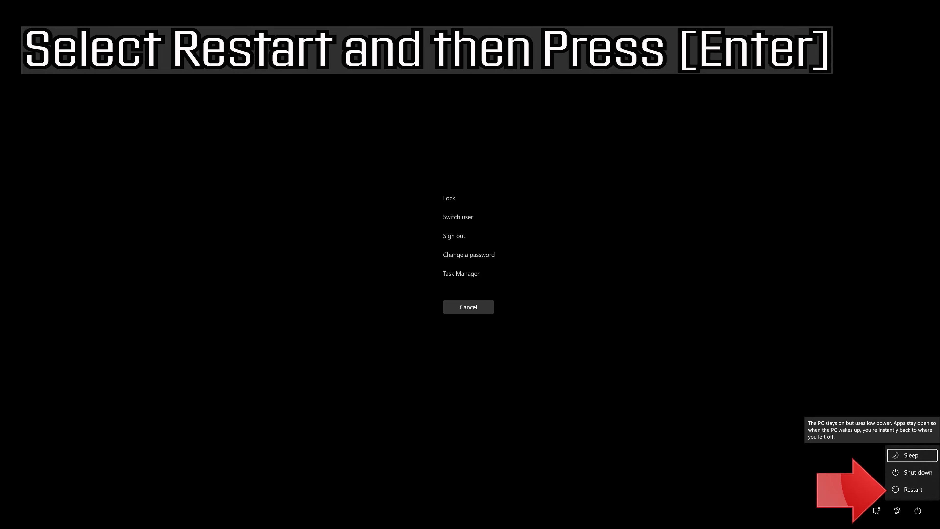
key("Down")
key("Down")
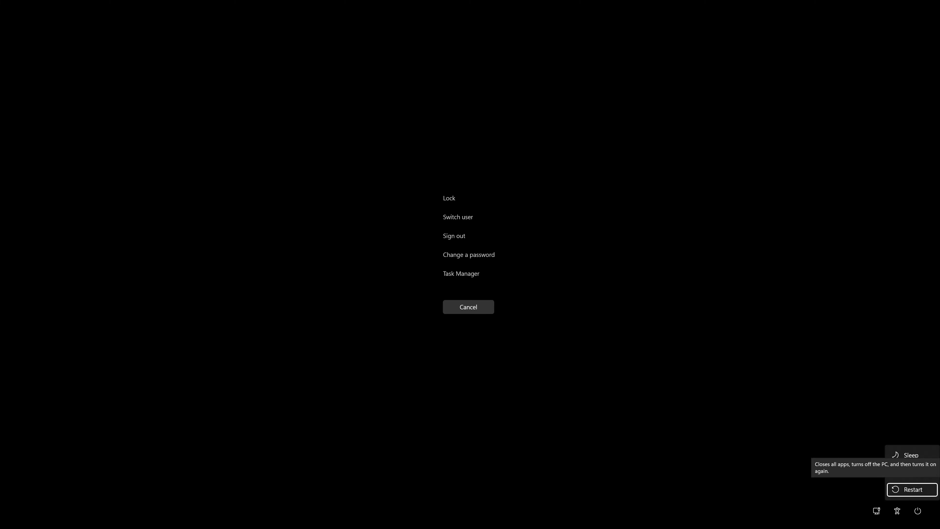
key("Return")
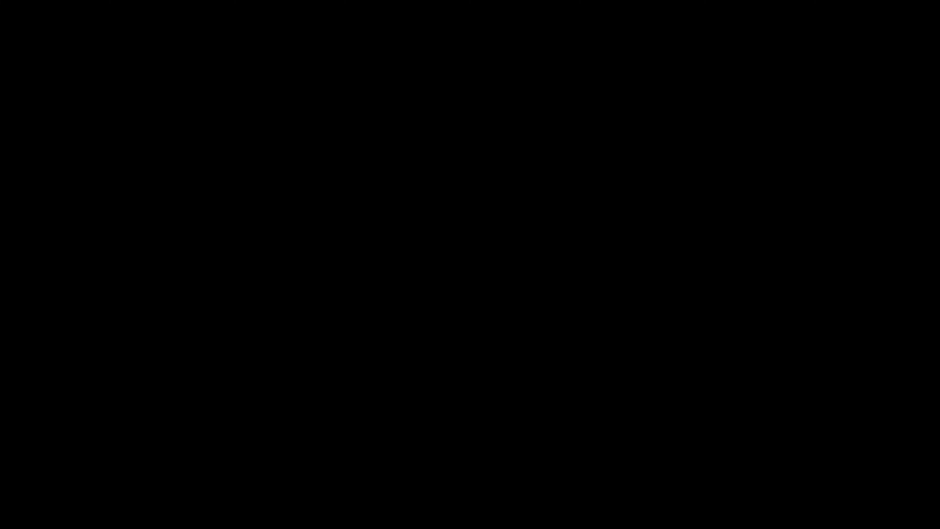